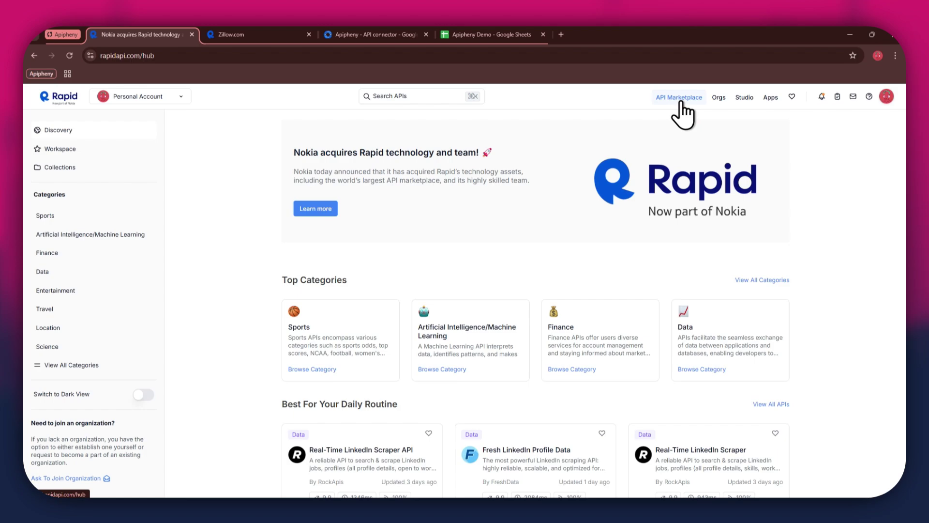
Search the RapidAPI marketplace for 'zillow' and browse the 40 matching APIs.
scroll(536, 367, down, 7)
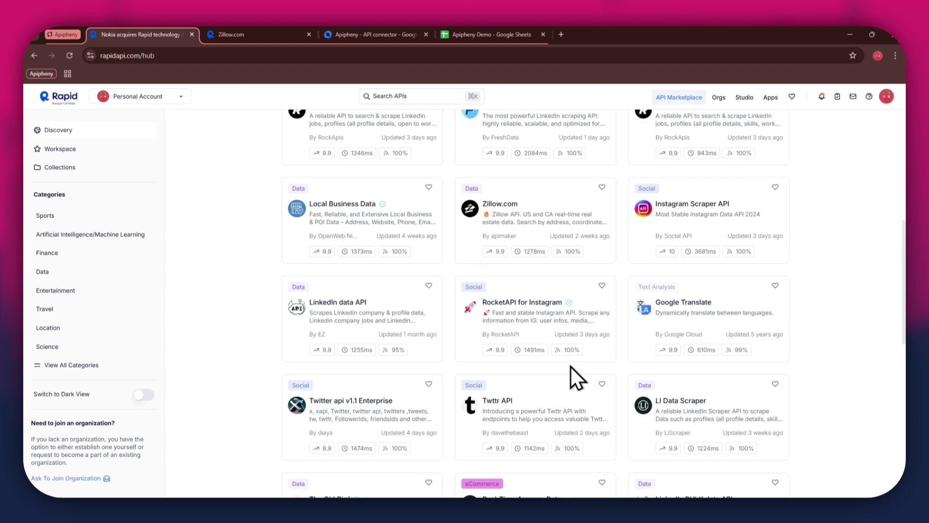
scroll(570, 367, up, 7)
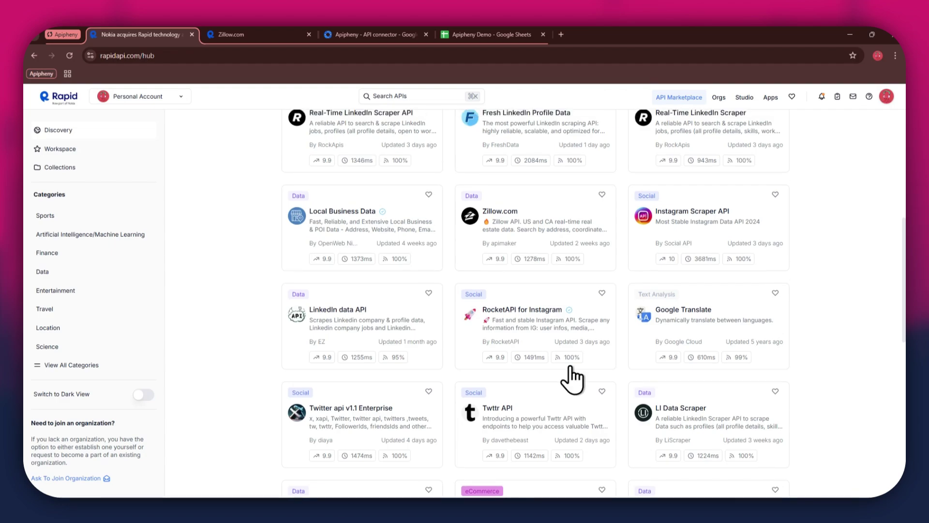
click(412, 105)
text(zillow)
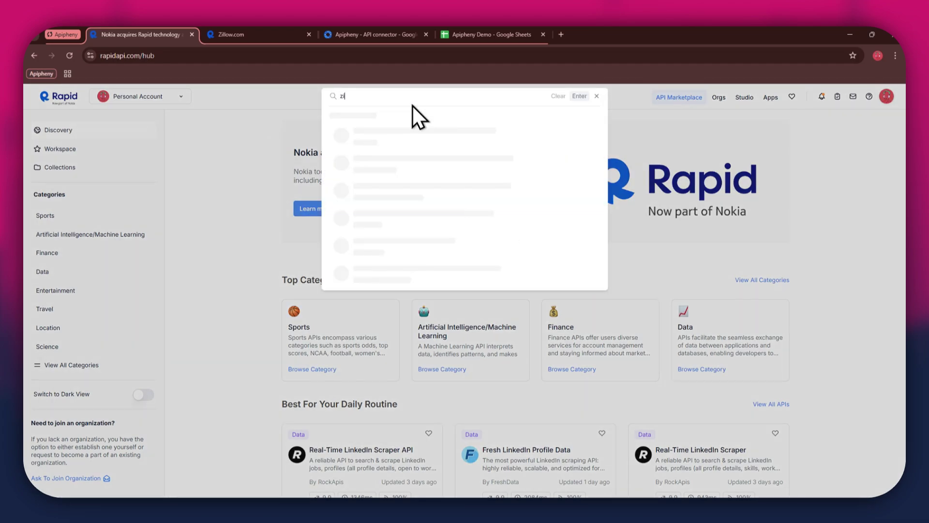
key(Return)
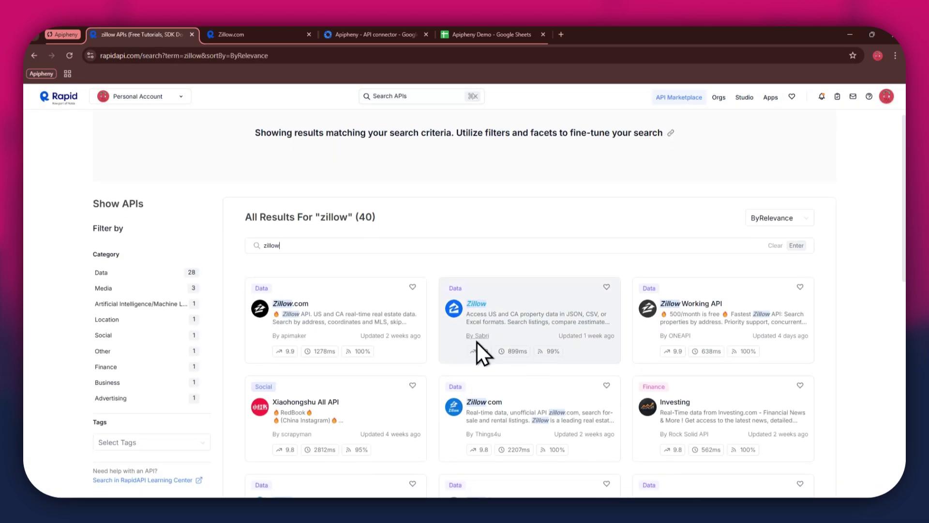
scroll(478, 343, down, 3)
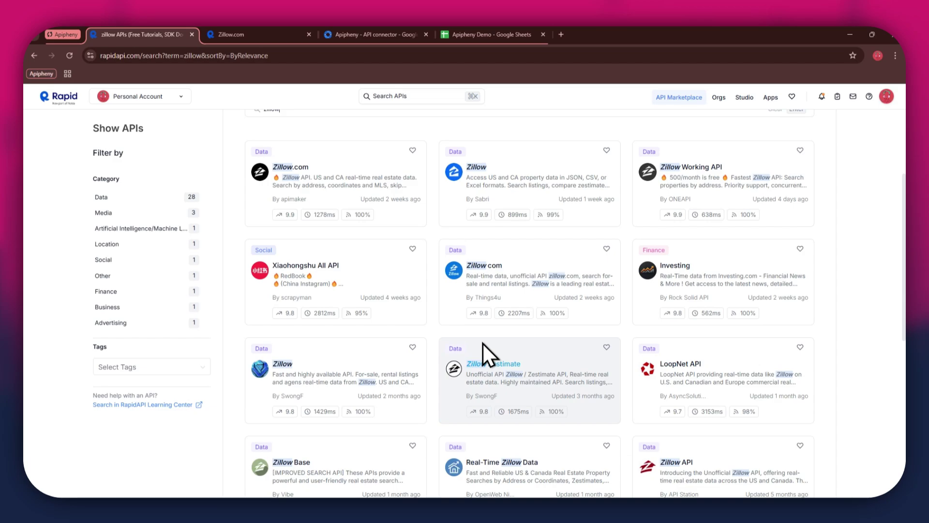
Show the Zillow.com API playground for the GET /property endpoint.
click(272, 36)
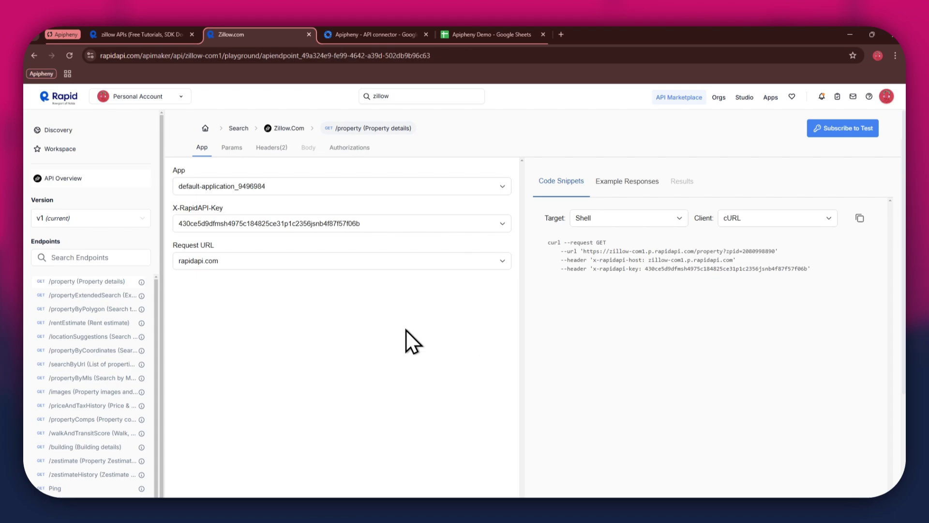
Review the Zillow.com Basic $0, Pro $25, Ultra $60 and Mega $250 monthly plans.
click(832, 145)
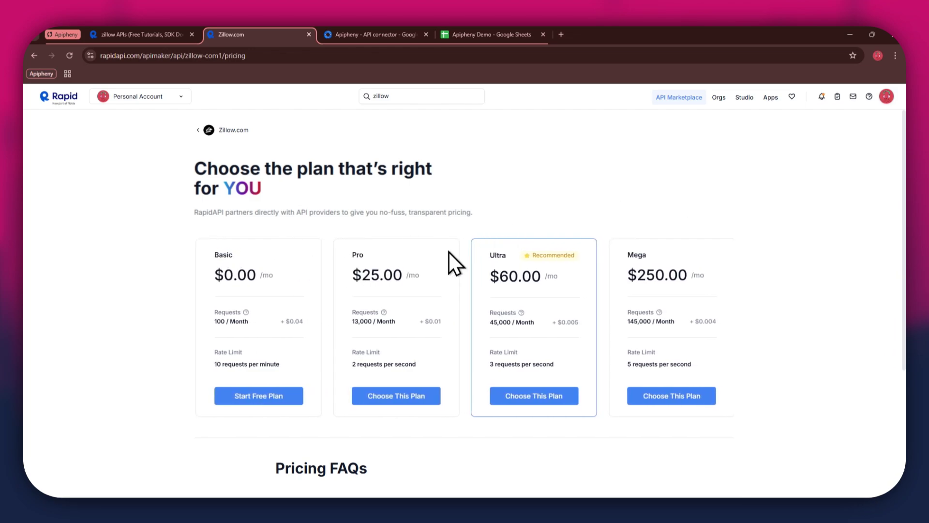
drag(513, 255, 832, 259)
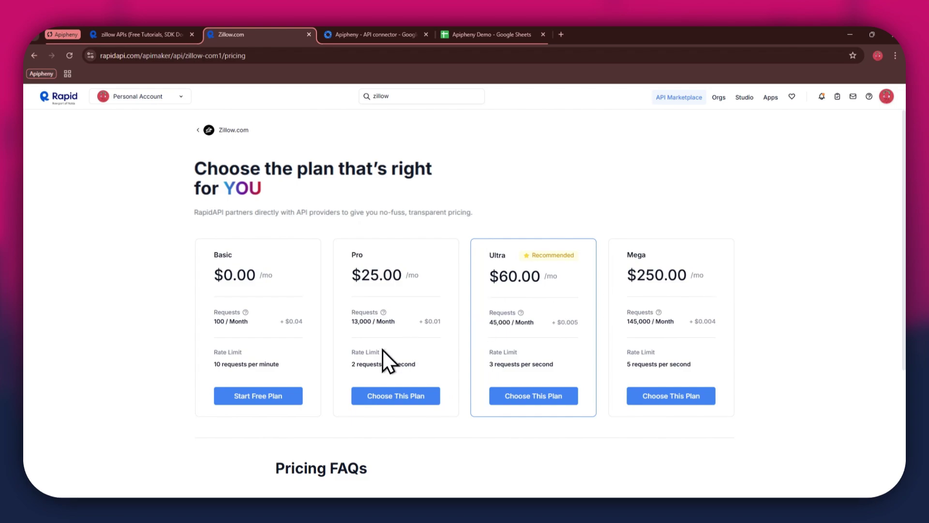
Subscribe to the free Basic plan of the Zillow.com API and return to its playground.
click(284, 401)
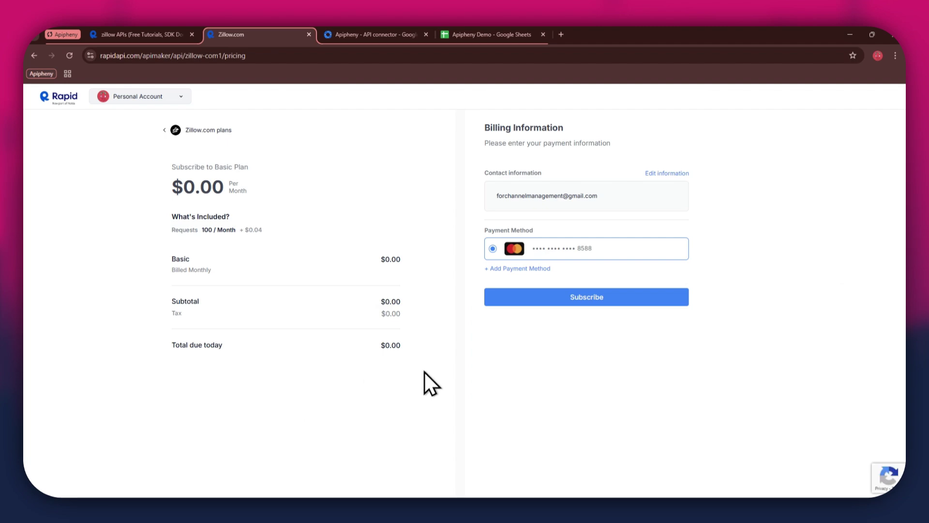
click(607, 298)
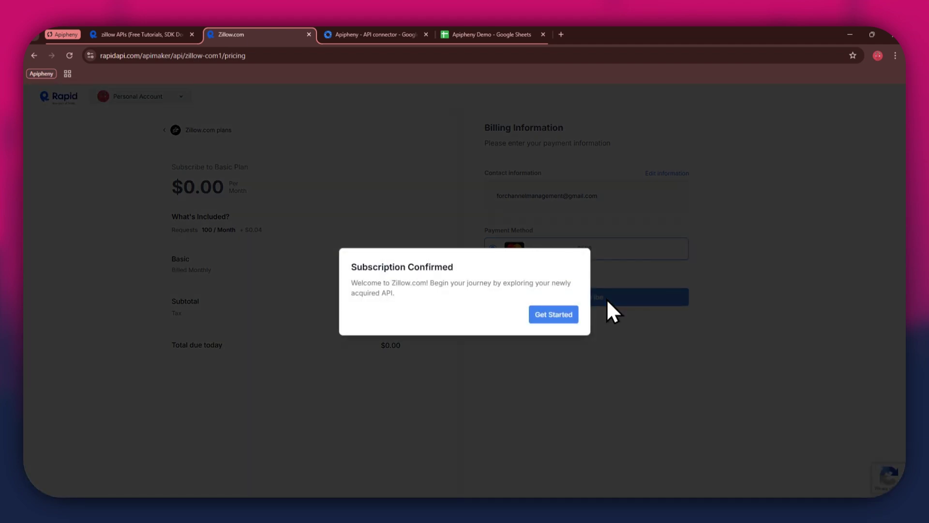
click(564, 315)
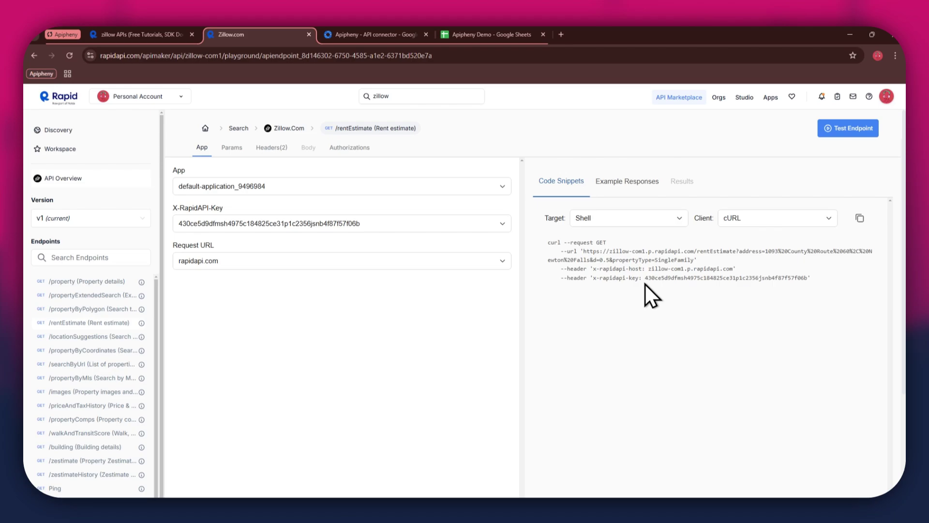
Switch to the Apipheny API connector listing in Google Workspace Marketplace.
click(393, 37)
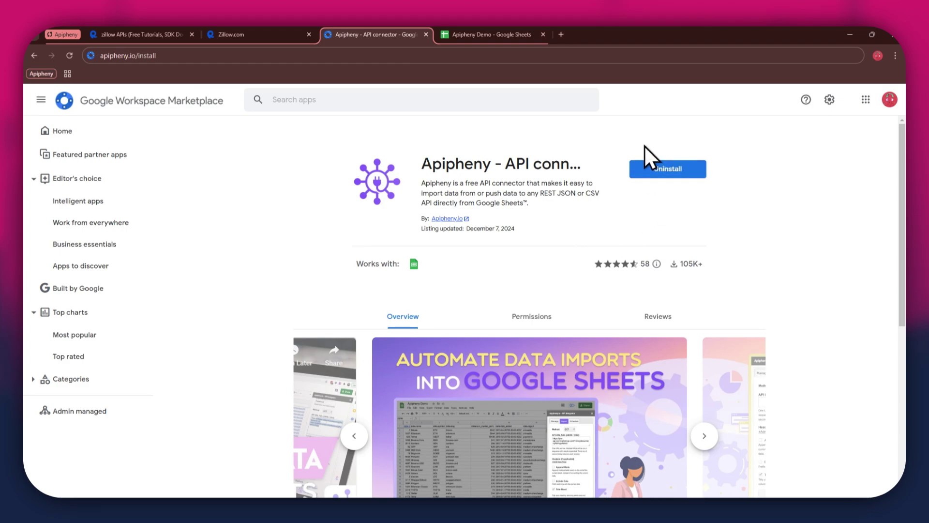
Bring up the empty 'Apipheny Demo' spreadsheet in Google Sheets.
click(459, 35)
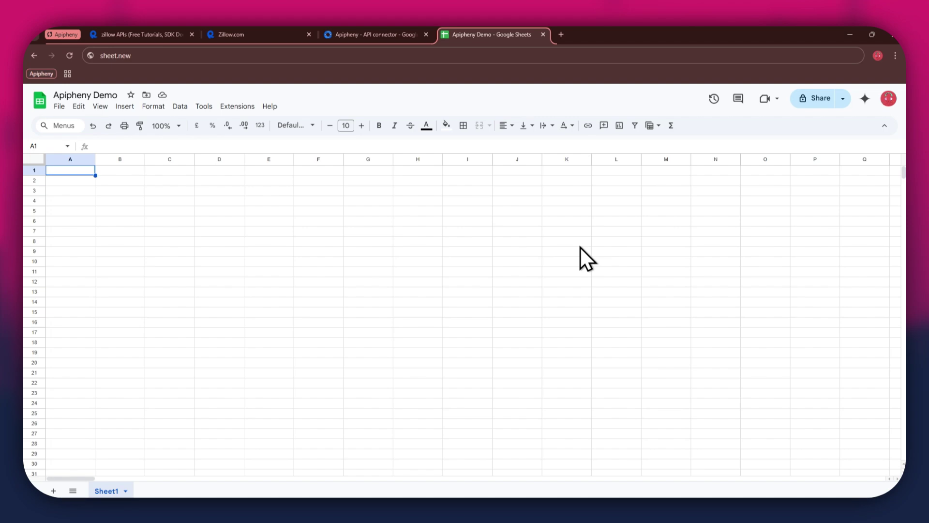
Launch Apipheny's Import API sidebar from the Extensions menu.
click(240, 107)
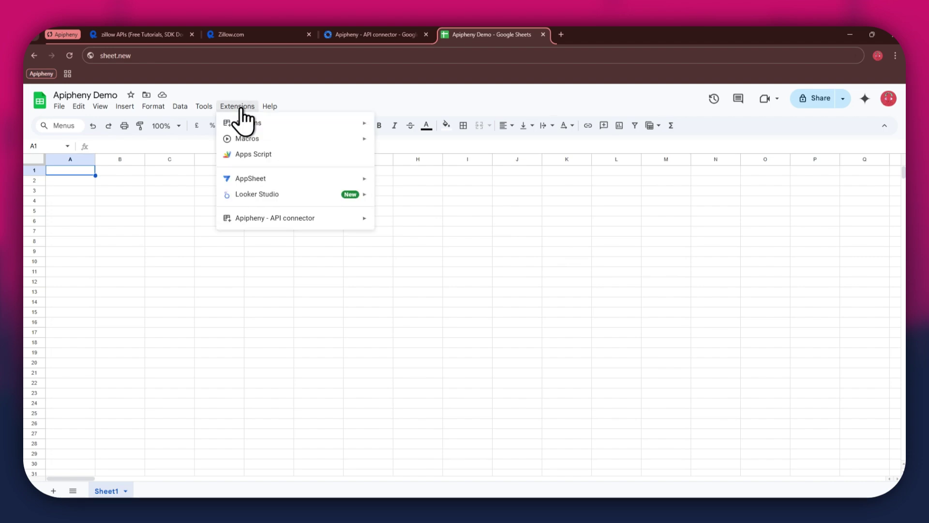
mouse_move(321, 218)
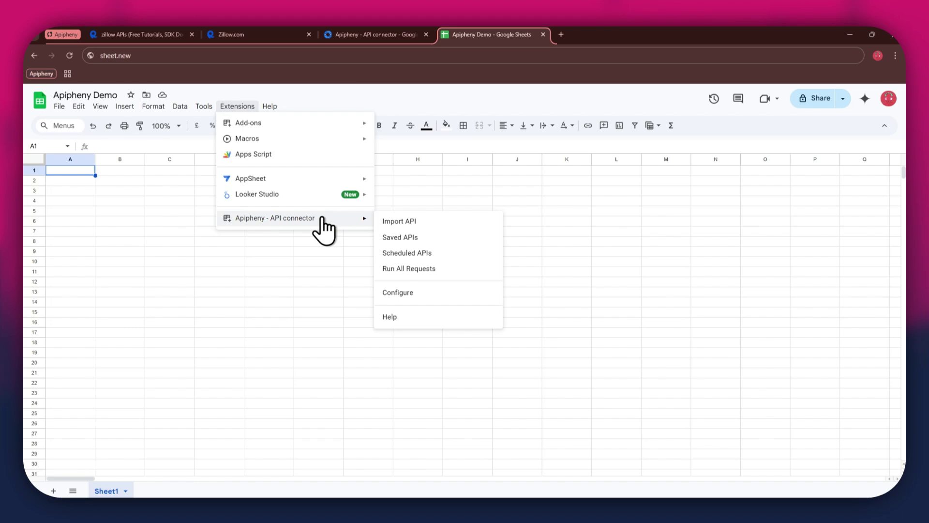
click(441, 222)
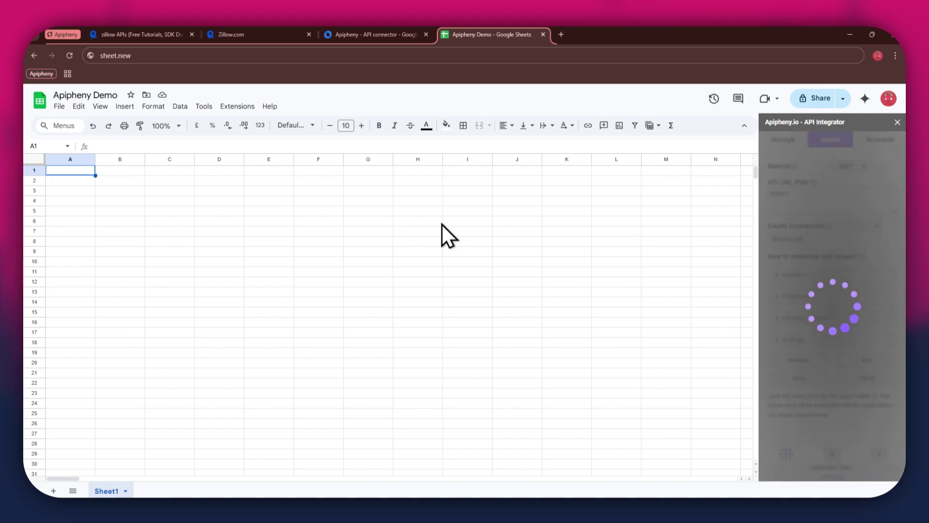
Replace Apipheny's API URL Path with the Zillow rentEstimate URL copied from RapidAPI's cURL snippet.
click(811, 205)
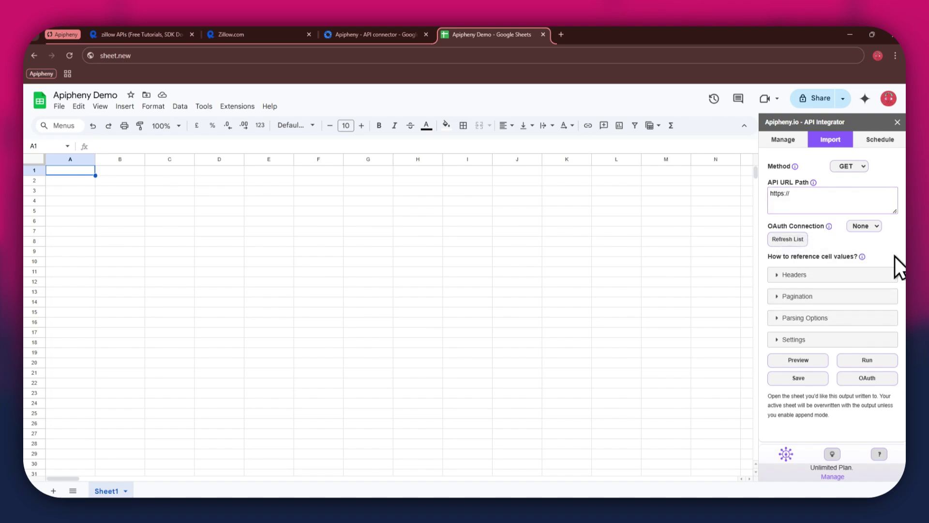
mouse_move(869, 265)
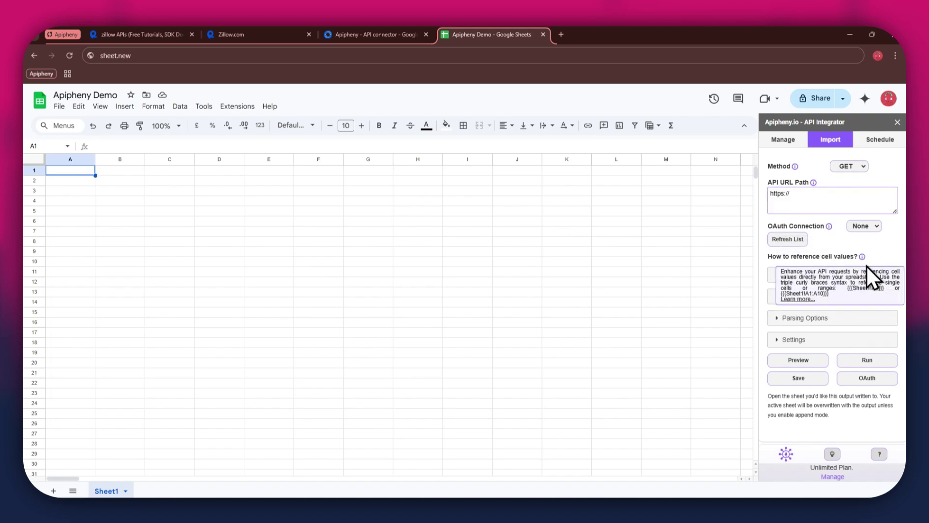
click(244, 32)
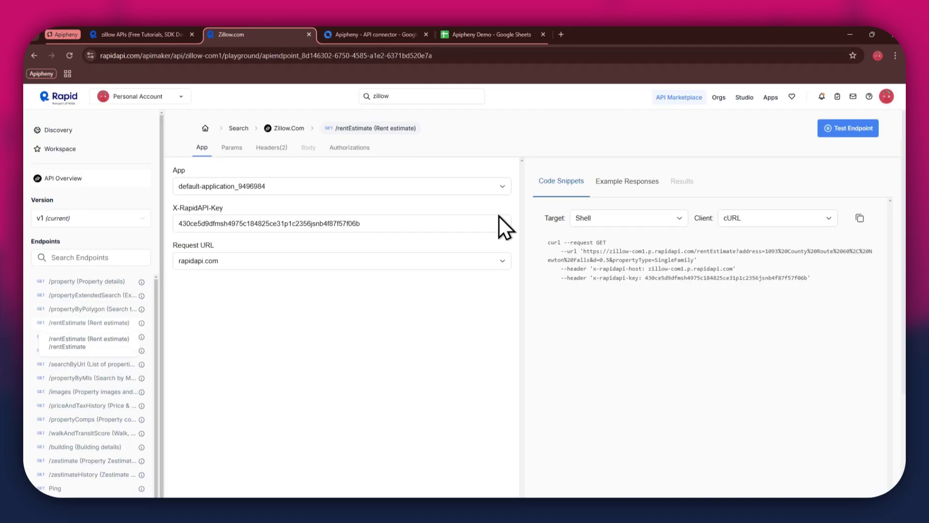
drag(583, 250, 693, 260)
key(ctrl+c)
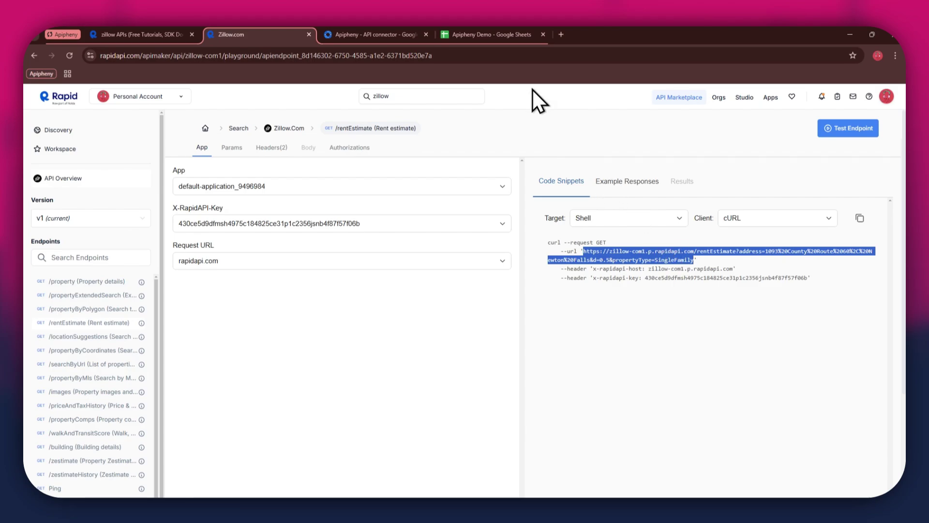
click(479, 34)
click(841, 199)
key(ctrl+a)
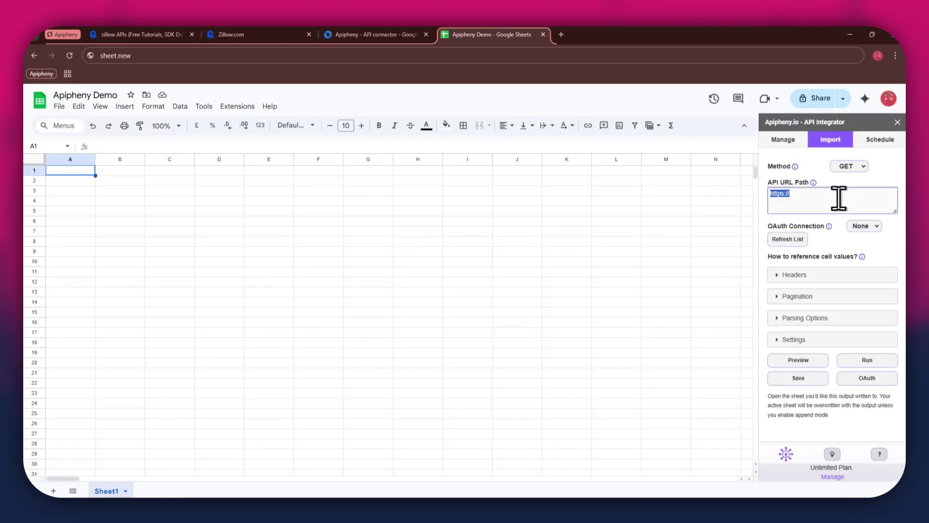
key(ctrl+v)
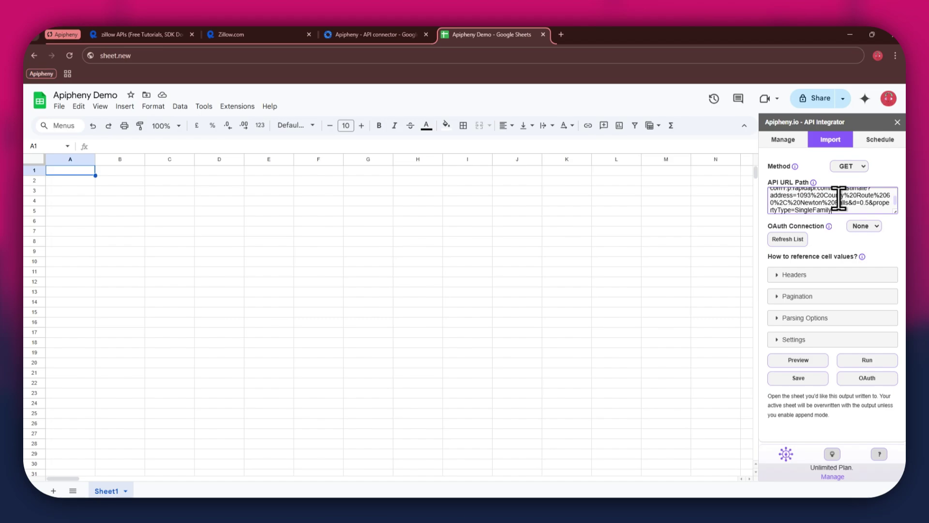
click(793, 274)
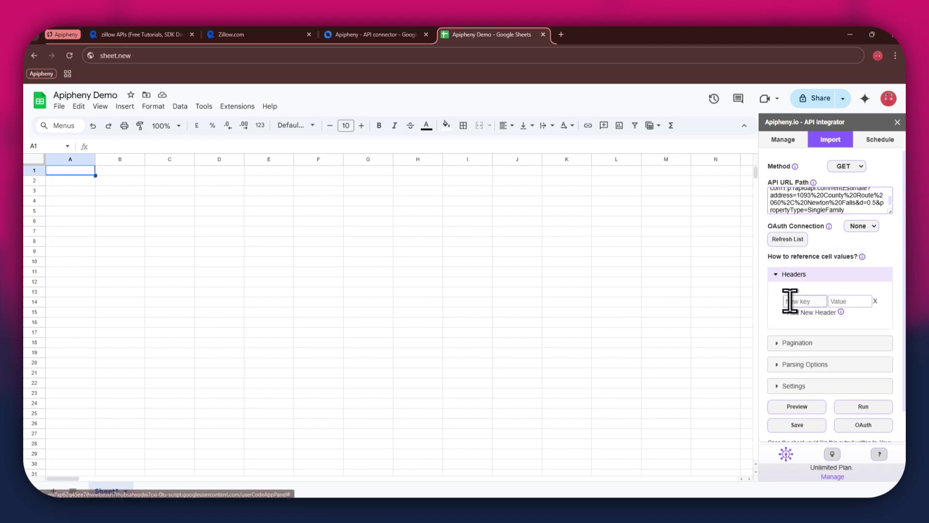
Add the x-rapidapi-host header with value zillow-com1.p.rapidapi.com, copied from RapidAPI.
click(803, 312)
click(796, 301)
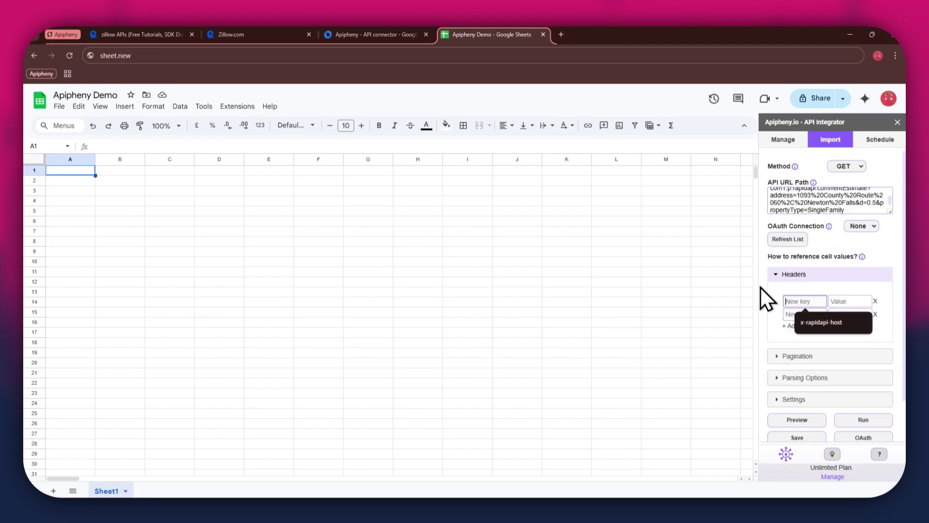
click(297, 30)
drag(594, 268, 640, 269)
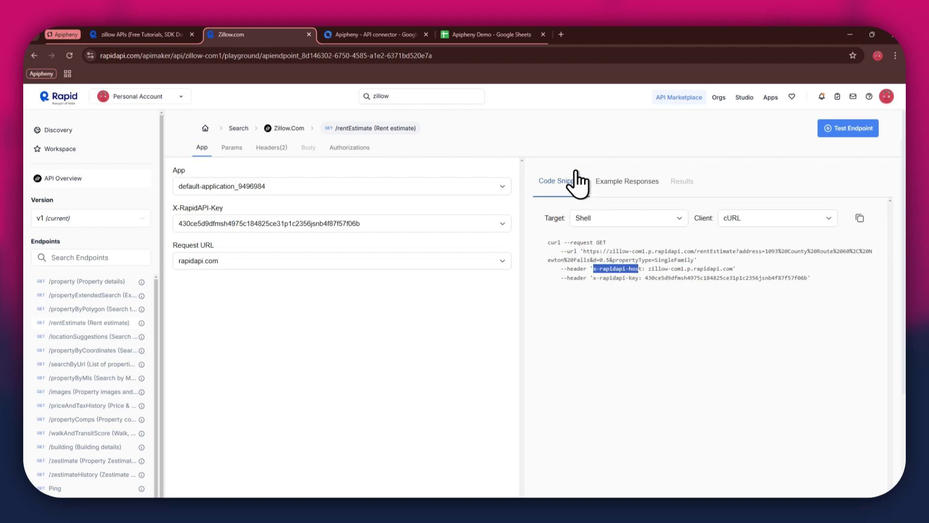
click(508, 33)
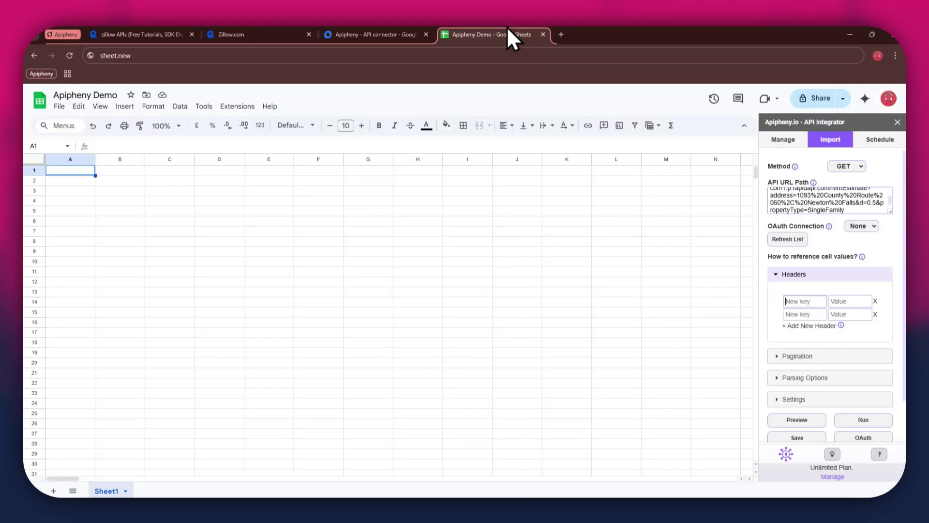
click(855, 301)
click(249, 35)
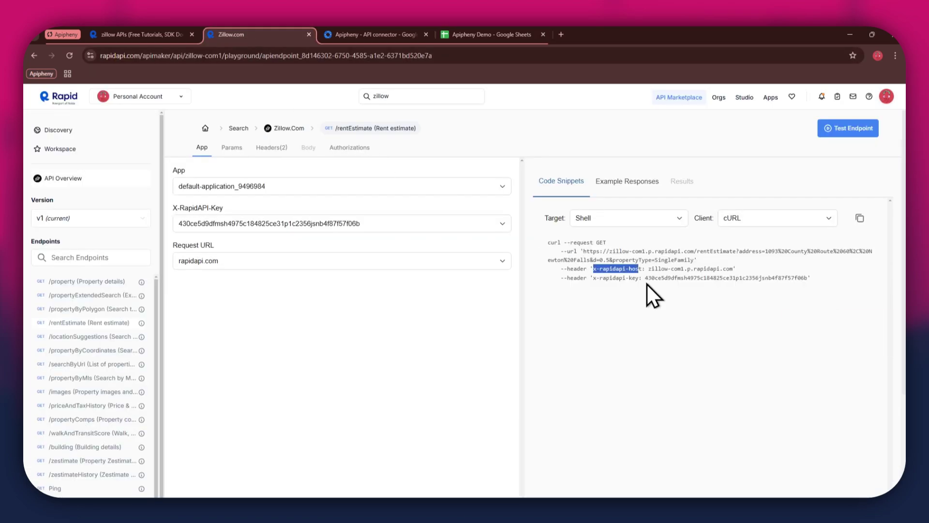
drag(648, 269, 734, 269)
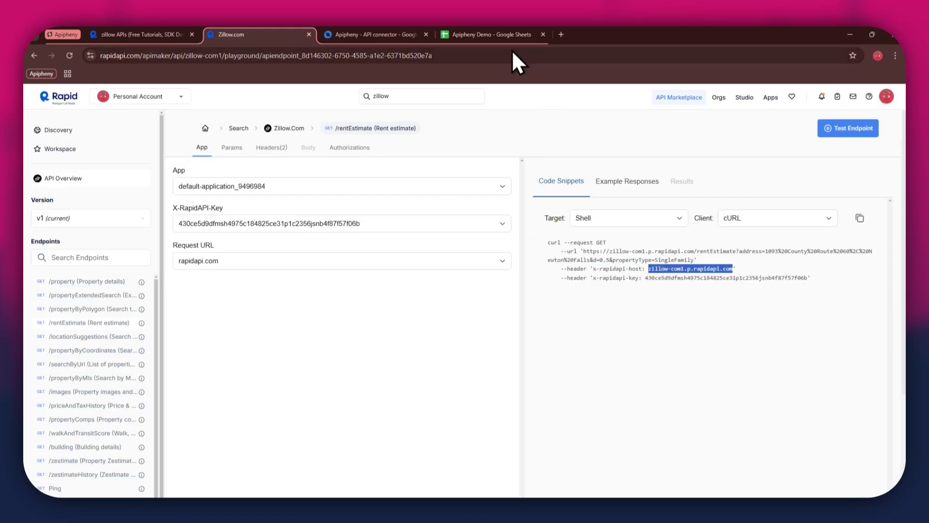
click(503, 35)
Add the x-rapidapi-key header holding the API key from the cURL snippet.
click(250, 34)
drag(593, 277, 639, 278)
click(484, 35)
click(290, 35)
double_click(684, 278)
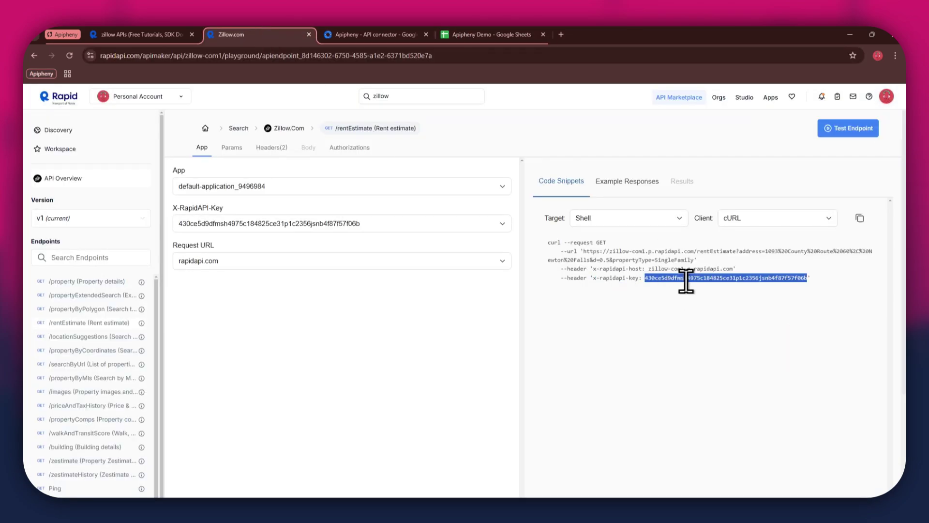
click(484, 35)
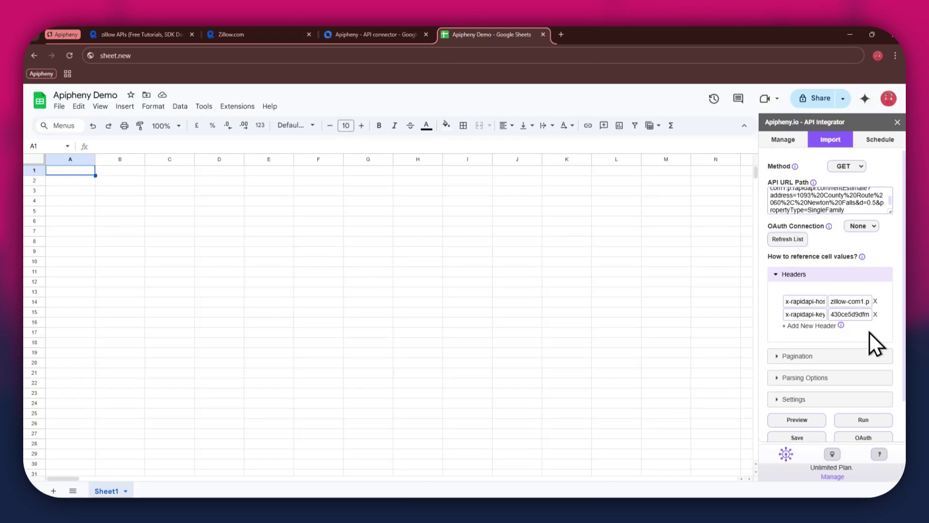
Run the Apipheny rentEstimate request, confirming it may overwrite Sheet1.
click(874, 415)
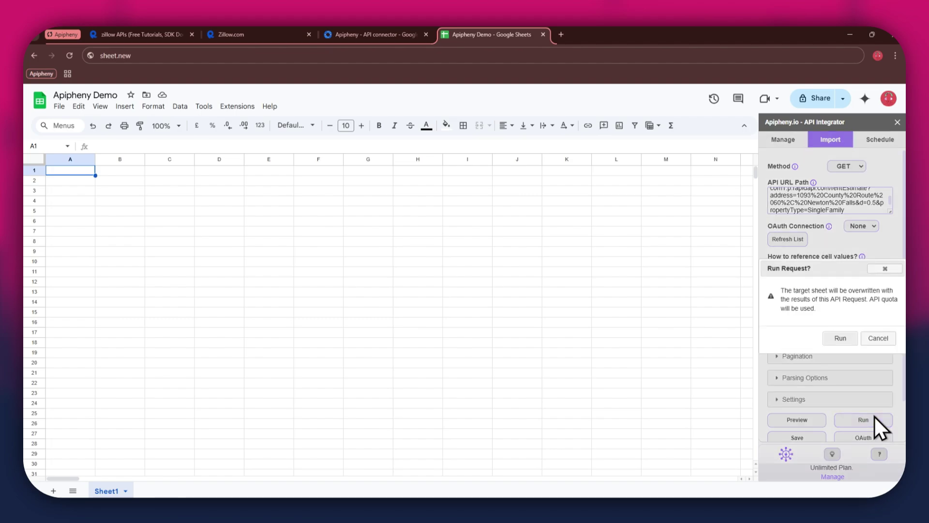
click(842, 344)
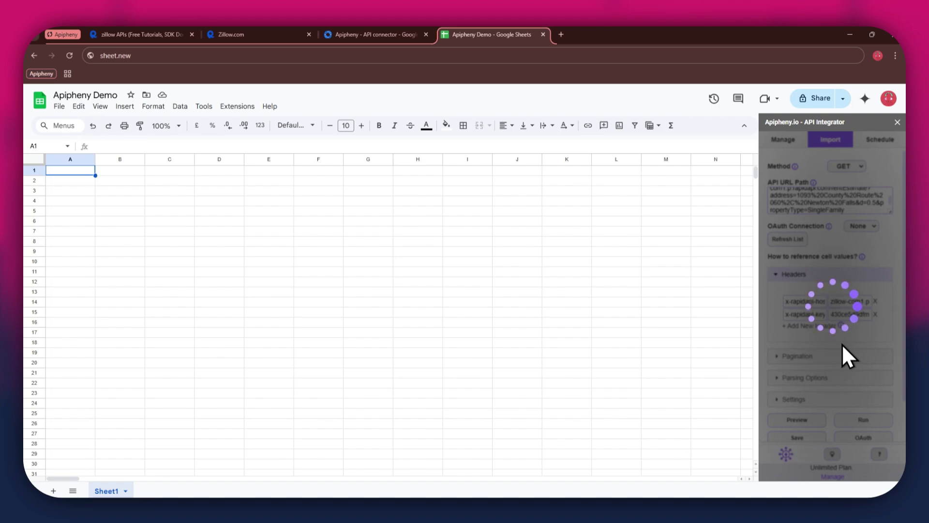